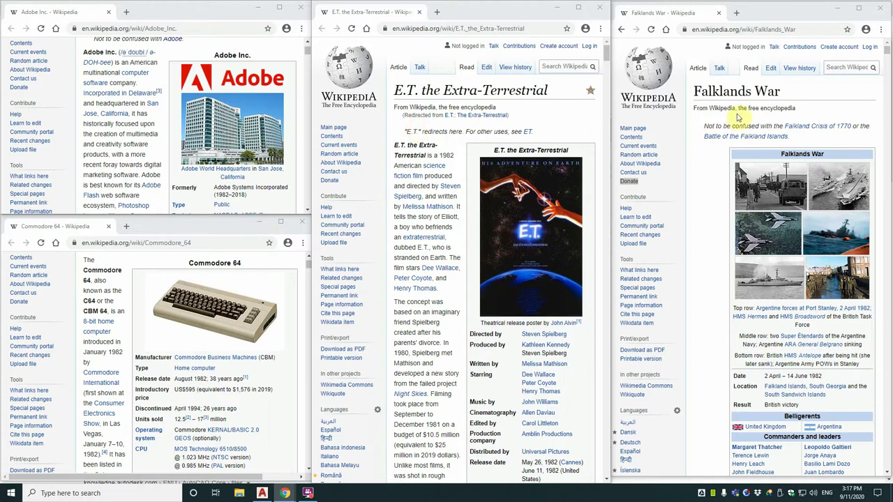
Step: Close the Falklands War, E.T., Adobe Inc. and Commodore 64 Wikipedia windows and the Google search window for autocad dxf
{"action": "left_click", "coordinate": [877, 8]}
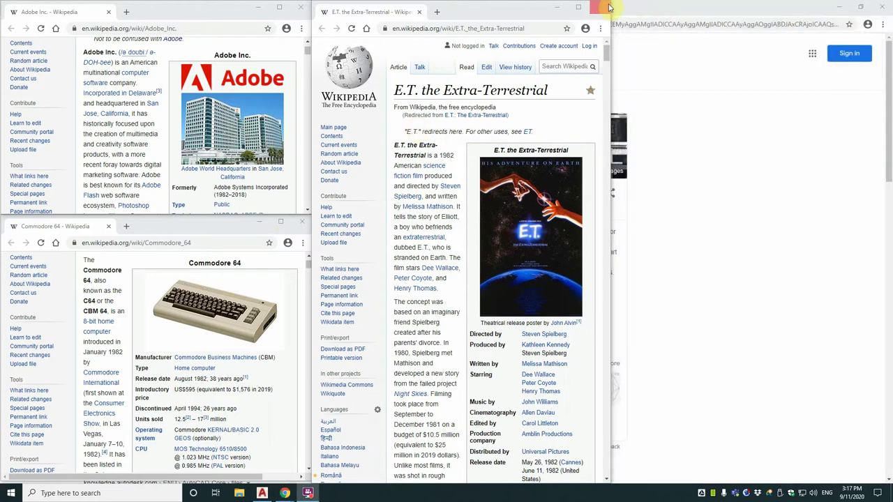
{"action": "left_click", "coordinate": [607, 7]}
{"action": "left_click", "coordinate": [301, 10]}
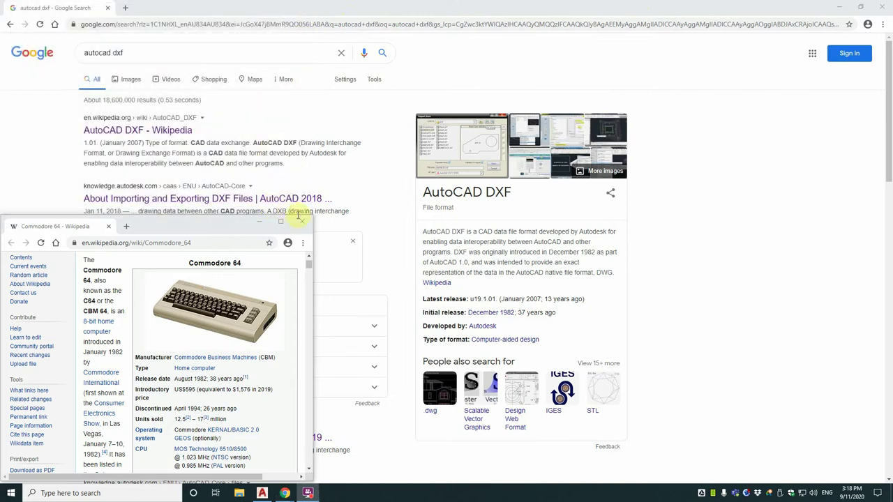
{"action": "left_click", "coordinate": [301, 221]}
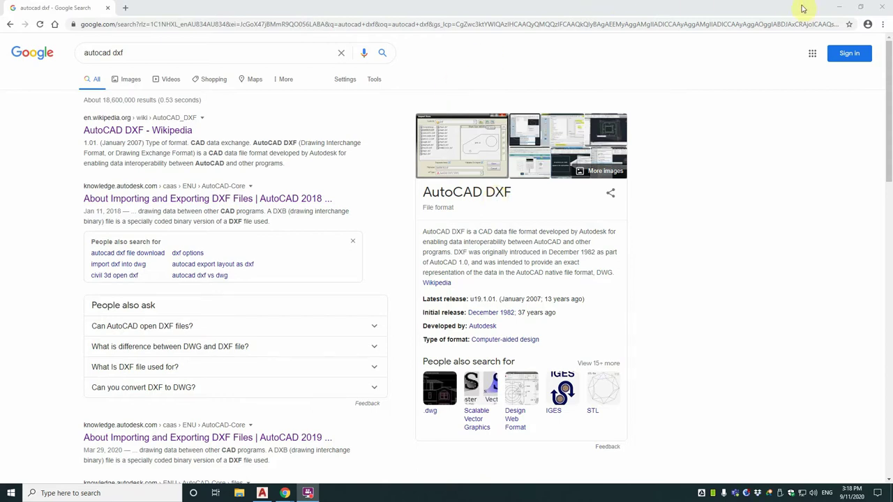
{"action": "left_click", "coordinate": [883, 6]}
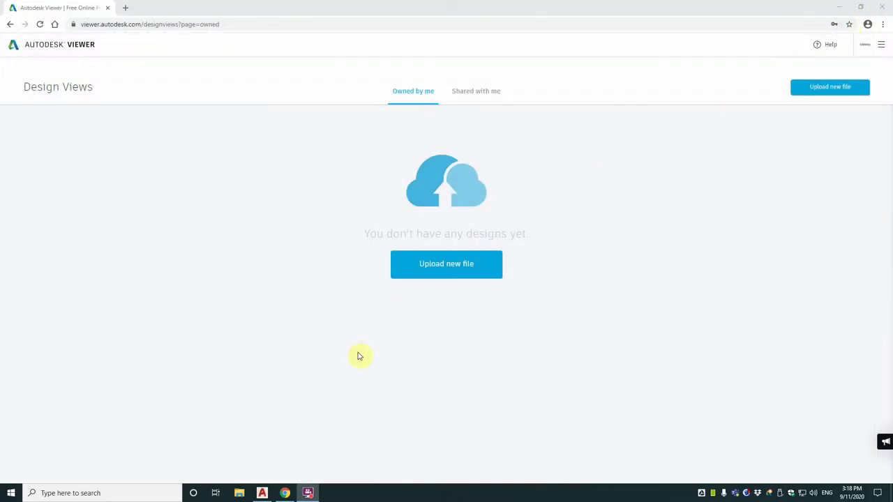
Step: Switch to AutoCAD and review the export formats and the file types offered when saving the ground floor drawing
{"action": "left_click", "coordinate": [262, 493]}
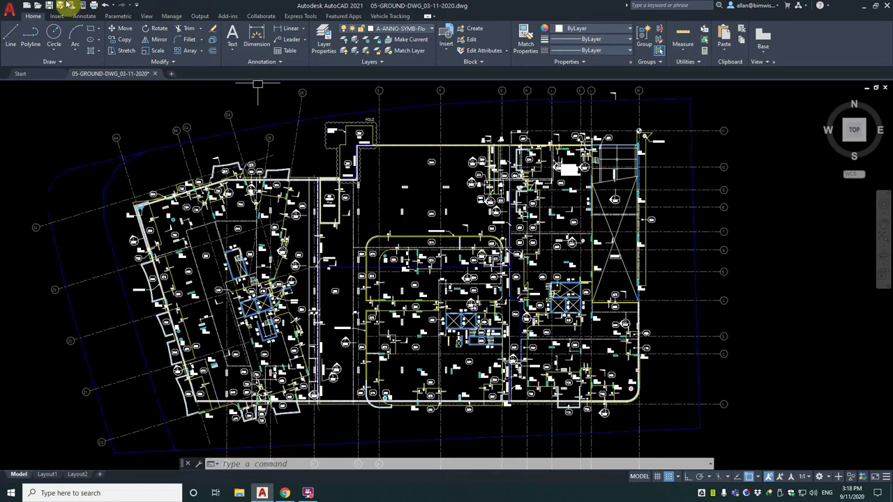
{"action": "left_click", "coordinate": [10, 10]}
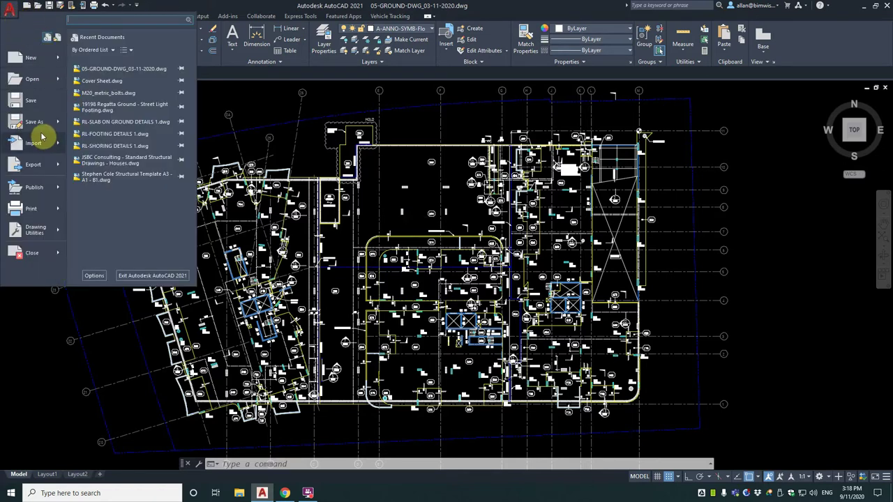
{"action": "mouse_move", "coordinate": [40, 137]}
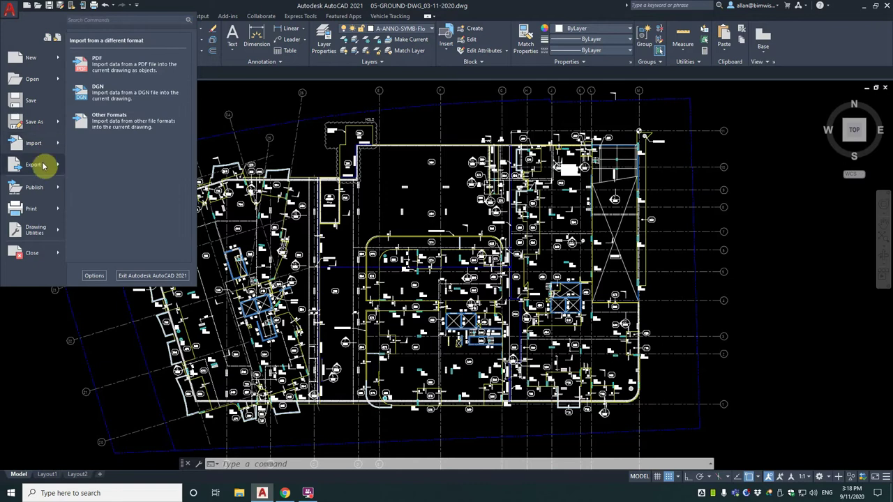
{"action": "mouse_move", "coordinate": [66, 161]}
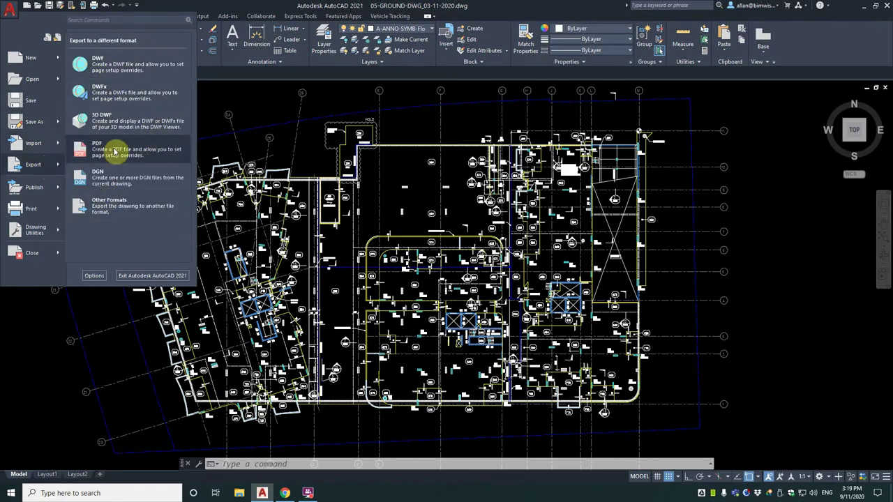
{"action": "left_click", "coordinate": [35, 124]}
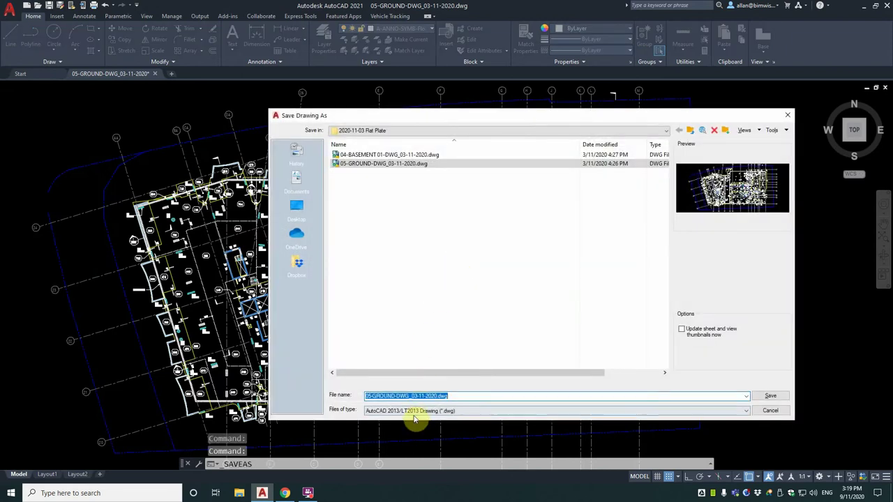
{"action": "left_click", "coordinate": [413, 411]}
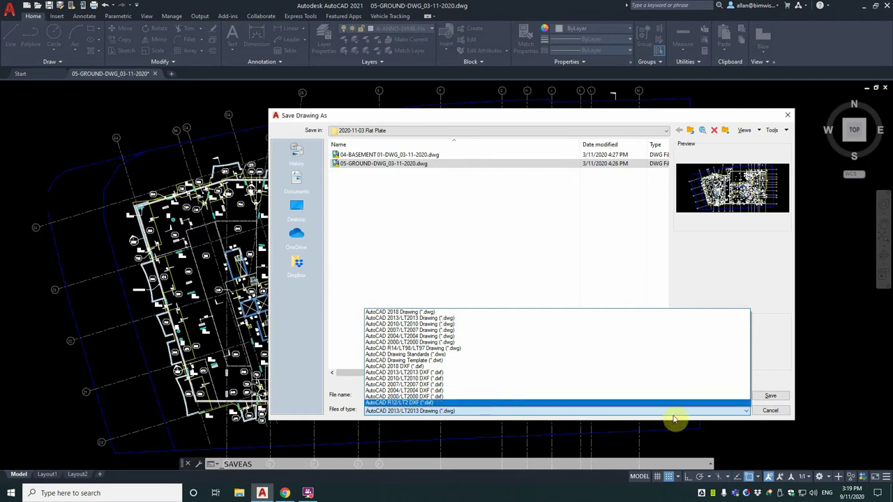
{"action": "left_click", "coordinate": [776, 416]}
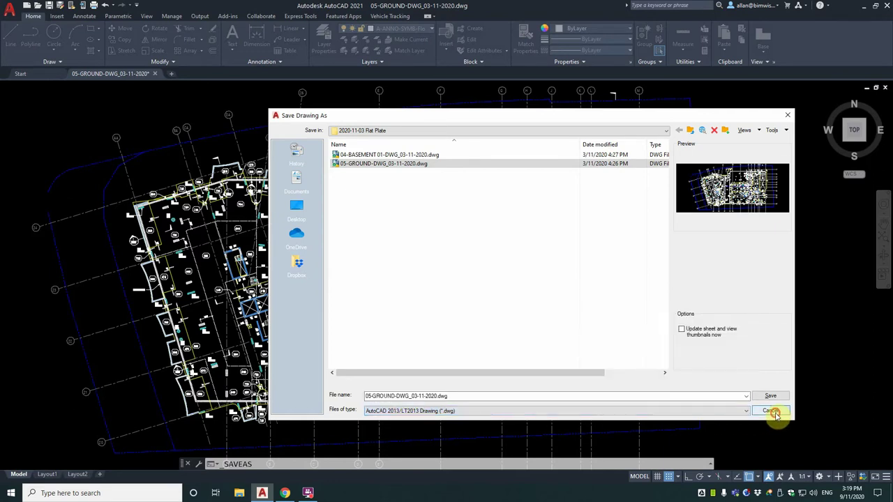
{"action": "left_click", "coordinate": [774, 413]}
Step: Export the drawing with DXFOUT as 05-GROUND-DWG_03-11-2020.dxf in AutoCAD 2010/LT2010 DXF format, saved in the _CONVERT folder on the C: drive
{"action": "type", "text": "d"}
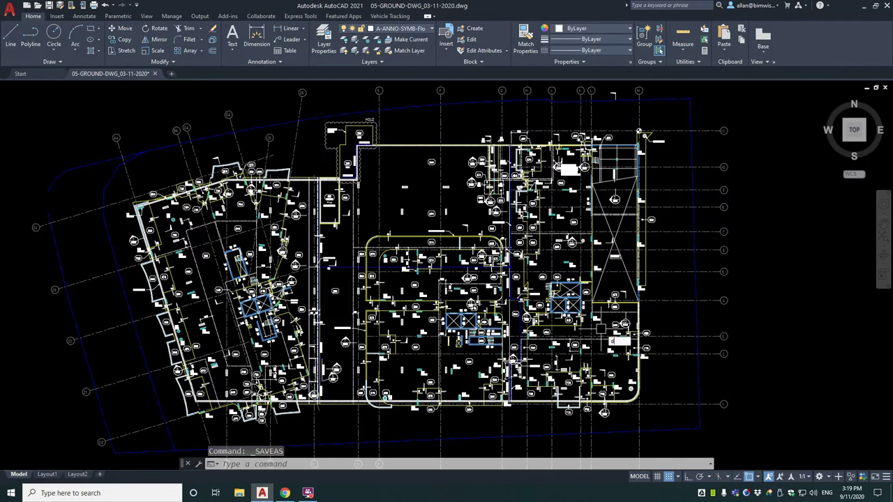
{"action": "type", "text": "xfou"}
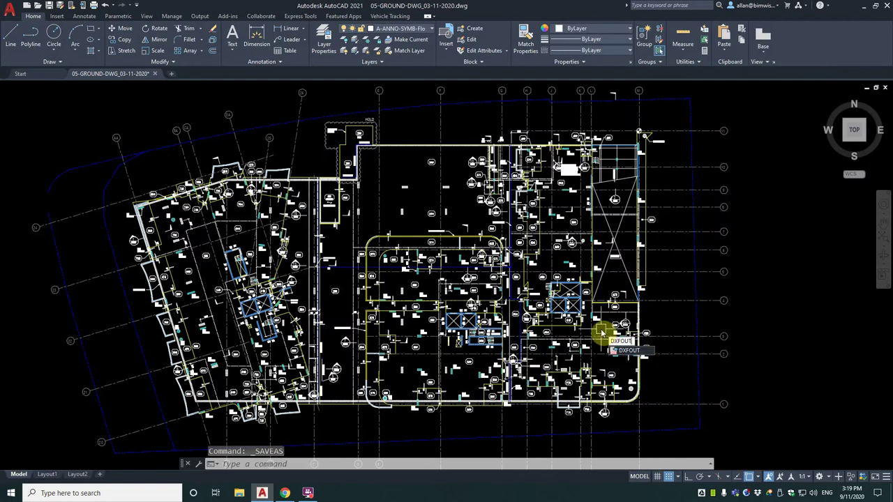
{"action": "key", "text": "Return"}
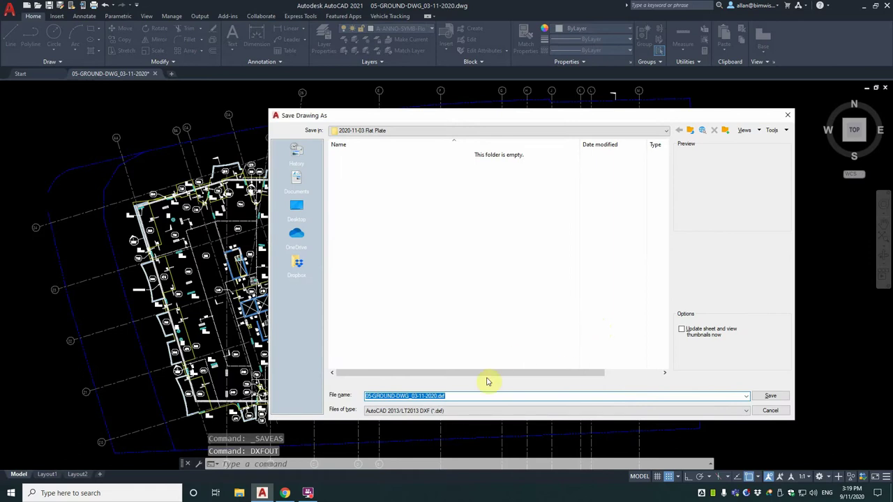
{"action": "left_click", "coordinate": [459, 412]}
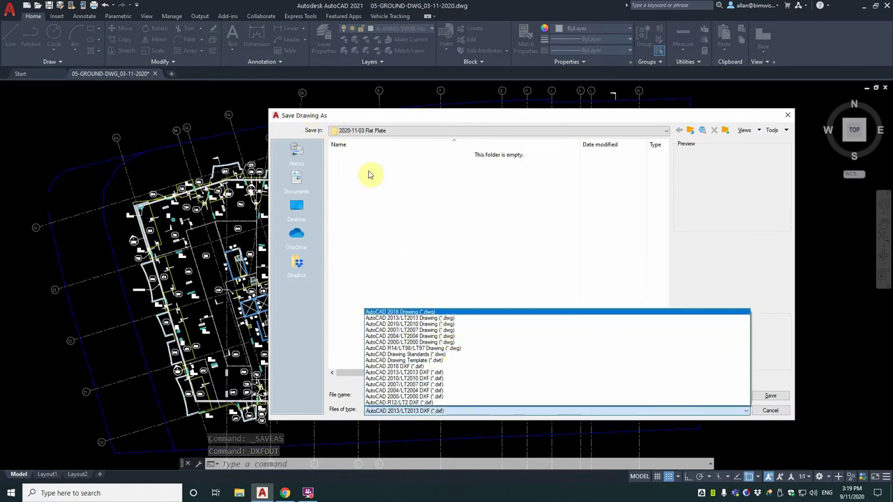
{"action": "left_click", "coordinate": [415, 380]}
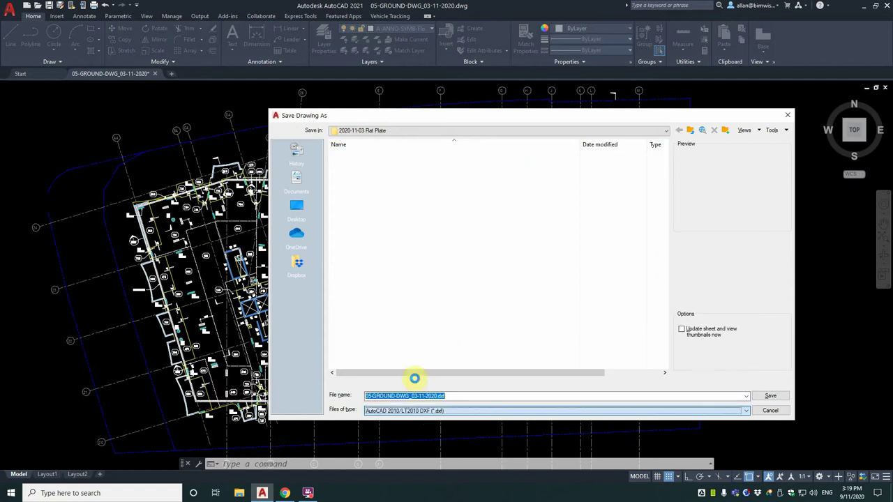
{"action": "left_click", "coordinate": [399, 130]}
{"action": "left_click", "coordinate": [365, 153]}
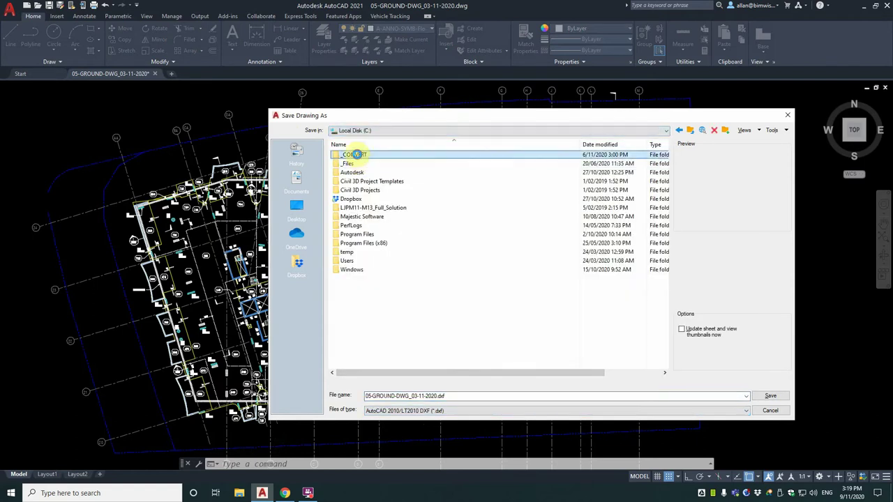
{"action": "double_click", "coordinate": [355, 154]}
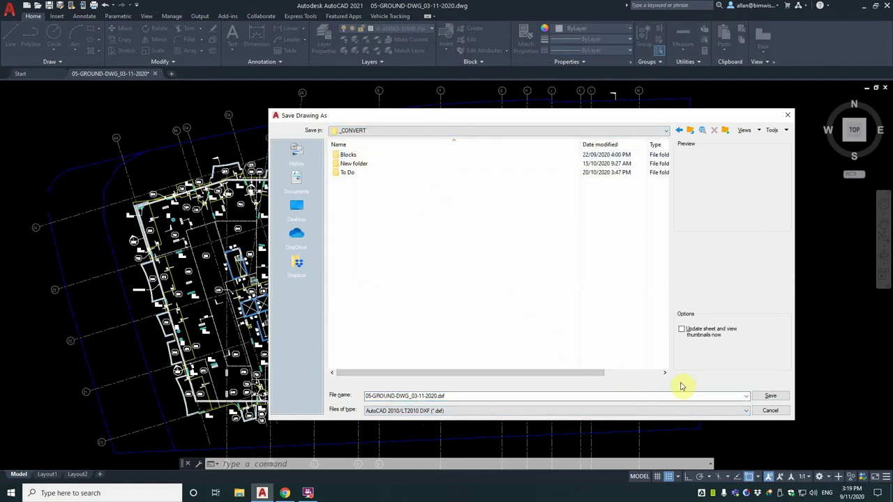
{"action": "left_click", "coordinate": [773, 398]}
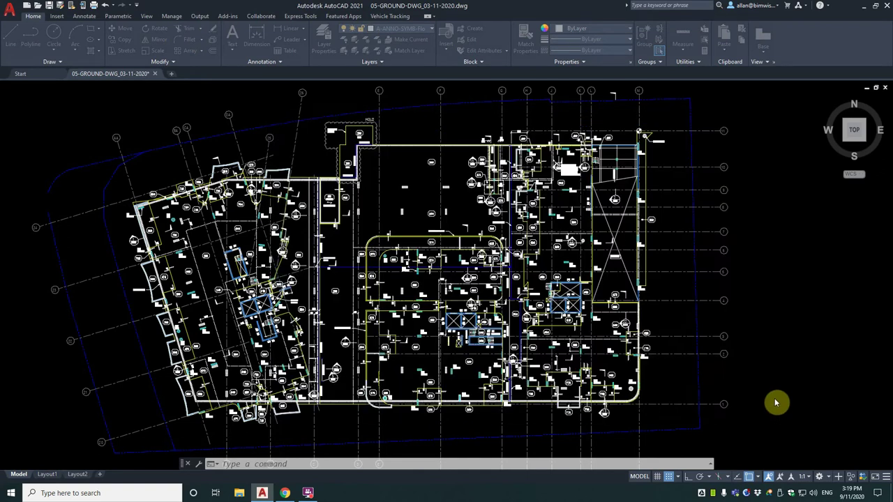
Step: Switch to Autodesk Viewer in Chrome and upload 05-GROUND-DWG_03-11-2020.dxf from File Explorer
{"action": "left_click", "coordinate": [285, 493]}
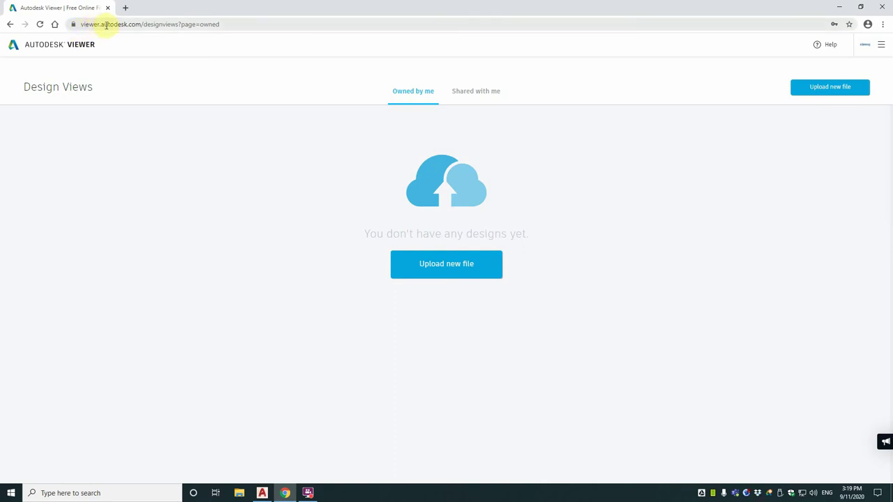
{"action": "left_click", "coordinate": [239, 492]}
{"action": "key", "text": "super+Down"}
{"action": "key", "text": "super+Down"}
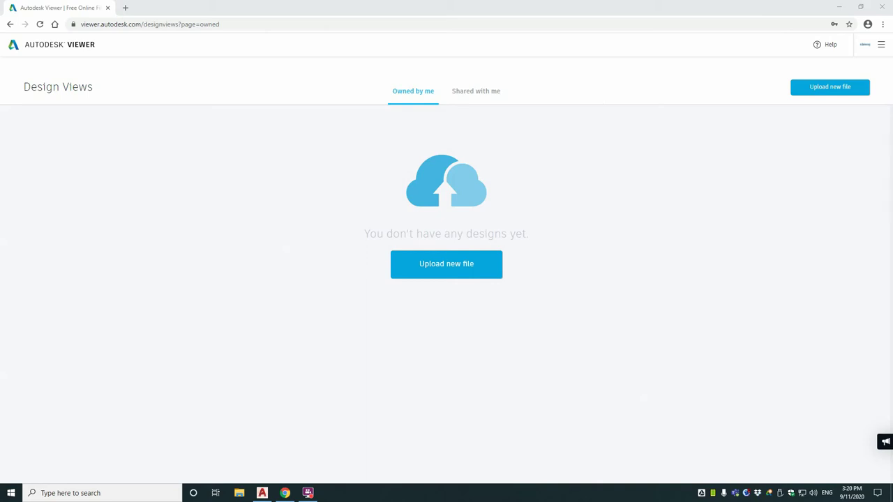
{"action": "left_click_drag", "start_coordinate": [892, 133], "coordinate": [455, 222]}
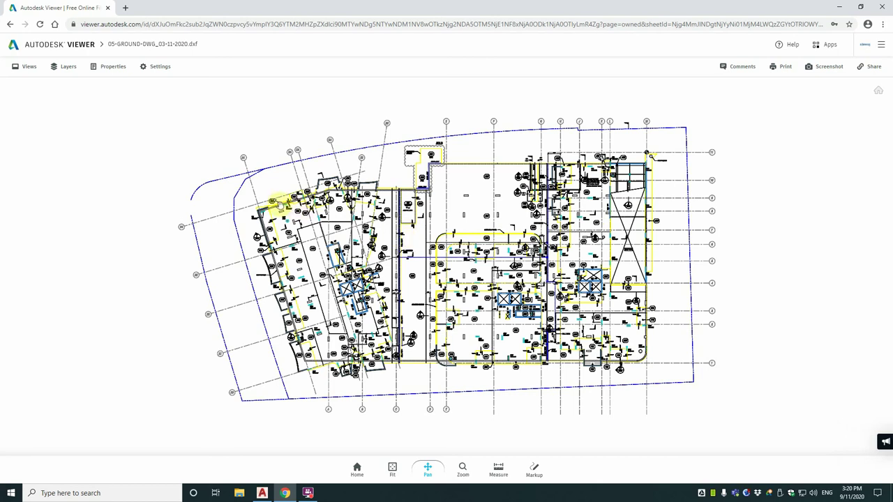
Step: Examine the uploaded DXF plan, from the overall layout down to the central lift and stair core below section mark 18
{"action": "scroll", "coordinate": [287, 213], "scroll_direction": "down", "scroll_amount": 3}
{"action": "scroll", "coordinate": [293, 216], "scroll_direction": "down", "scroll_amount": 1}
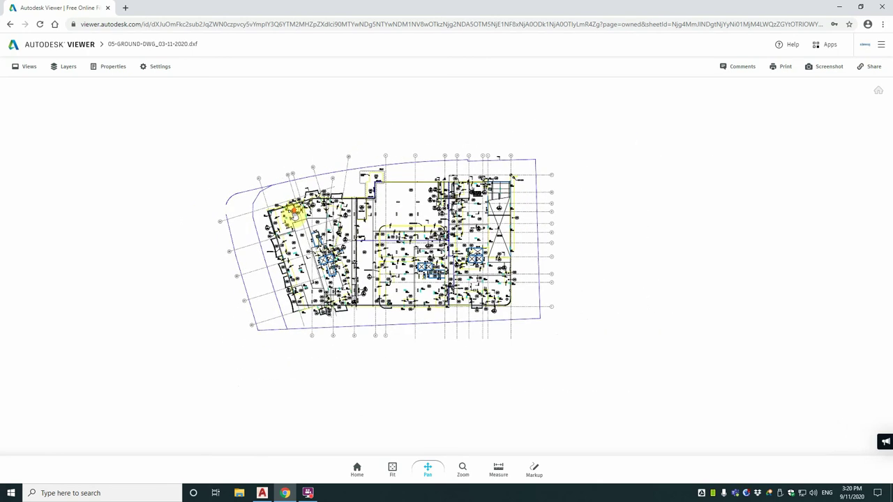
{"action": "scroll", "coordinate": [406, 201], "scroll_direction": "down", "scroll_amount": 1}
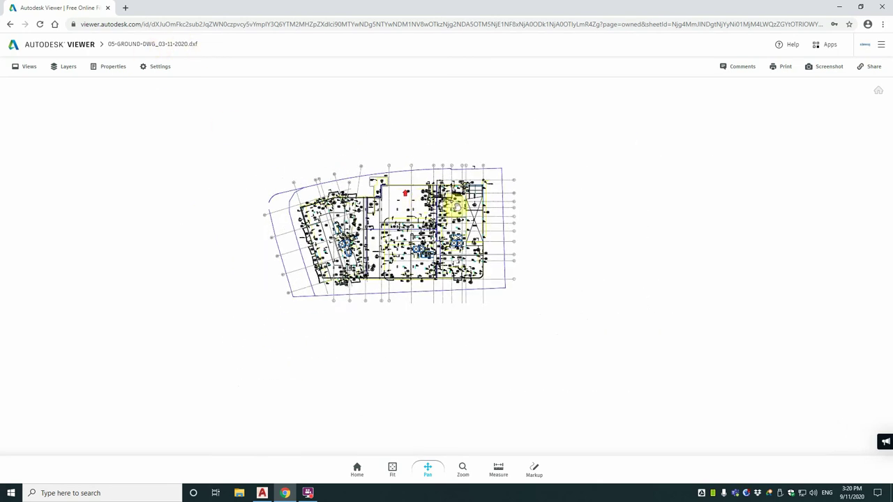
{"action": "scroll", "coordinate": [455, 201], "scroll_direction": "down", "scroll_amount": 2}
{"action": "scroll", "coordinate": [455, 204], "scroll_direction": "up", "scroll_amount": 5}
{"action": "scroll", "coordinate": [455, 202], "scroll_direction": "up", "scroll_amount": 2}
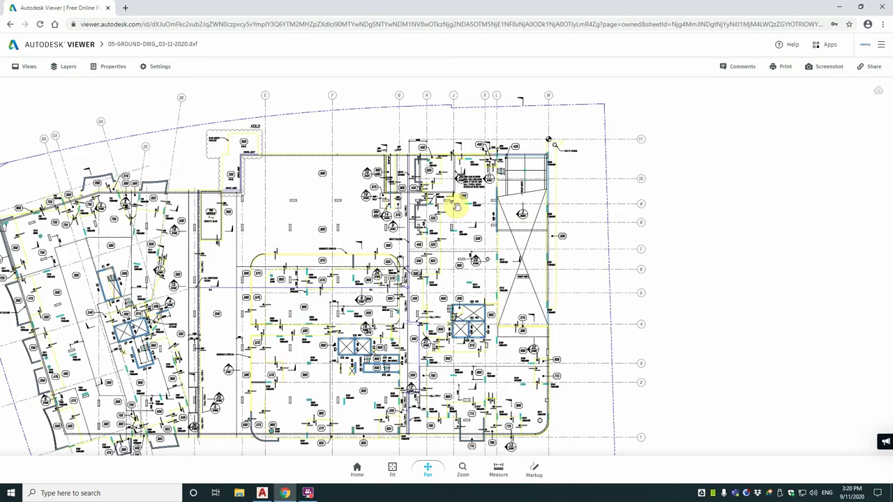
{"action": "left_click_drag", "start_coordinate": [419, 213], "coordinate": [544, 203]}
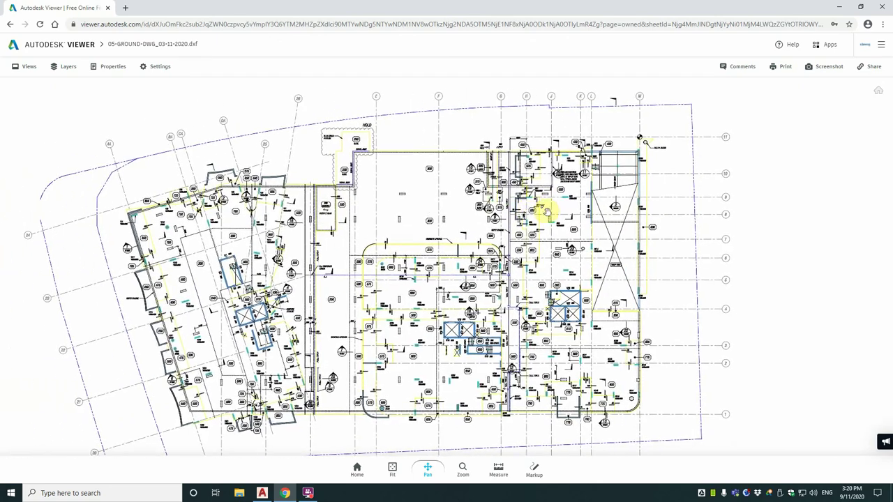
{"action": "scroll", "coordinate": [534, 191], "scroll_direction": "down", "scroll_amount": 2}
{"action": "scroll", "coordinate": [530, 188], "scroll_direction": "up", "scroll_amount": 3}
{"action": "scroll", "coordinate": [530, 190], "scroll_direction": "up", "scroll_amount": 2}
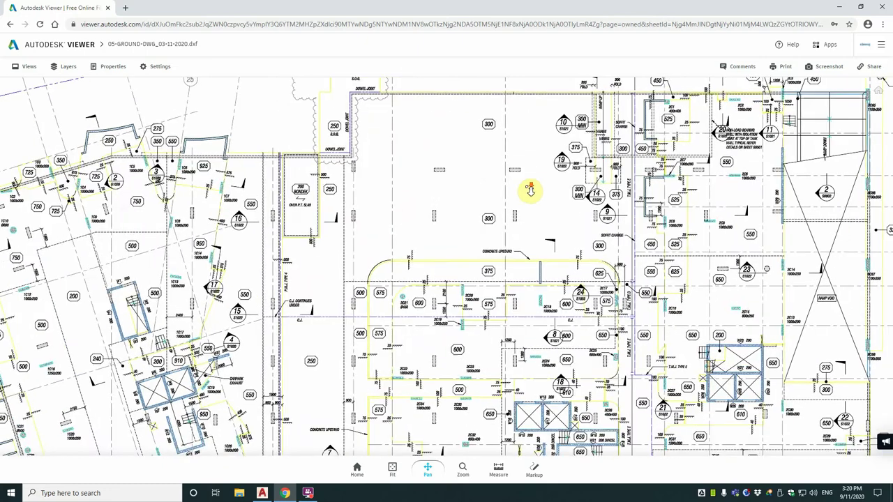
{"action": "scroll", "coordinate": [530, 190], "scroll_direction": "down", "scroll_amount": 1}
{"action": "scroll", "coordinate": [531, 190], "scroll_direction": "up", "scroll_amount": 1}
{"action": "scroll", "coordinate": [531, 189], "scroll_direction": "down", "scroll_amount": 1}
{"action": "scroll", "coordinate": [531, 190], "scroll_direction": "down", "scroll_amount": 1}
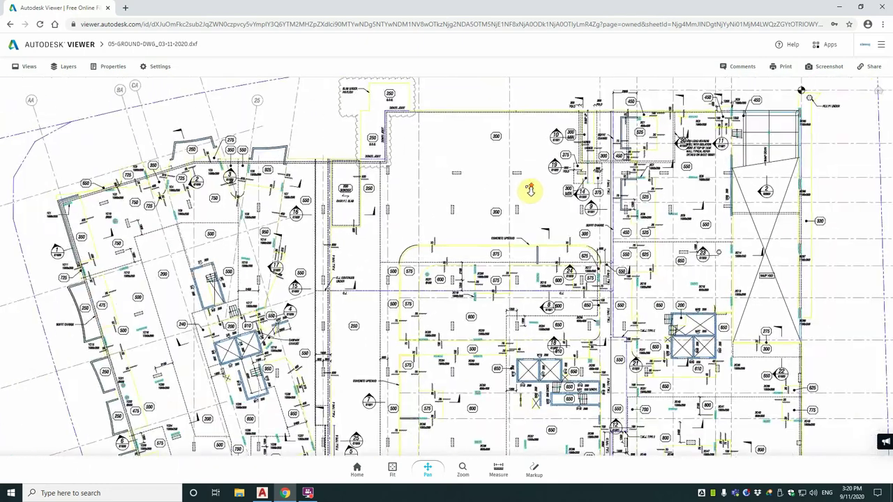
{"action": "scroll", "coordinate": [508, 253], "scroll_direction": "up", "scroll_amount": 1}
{"action": "left_click_drag", "start_coordinate": [509, 254], "coordinate": [471, 201]}
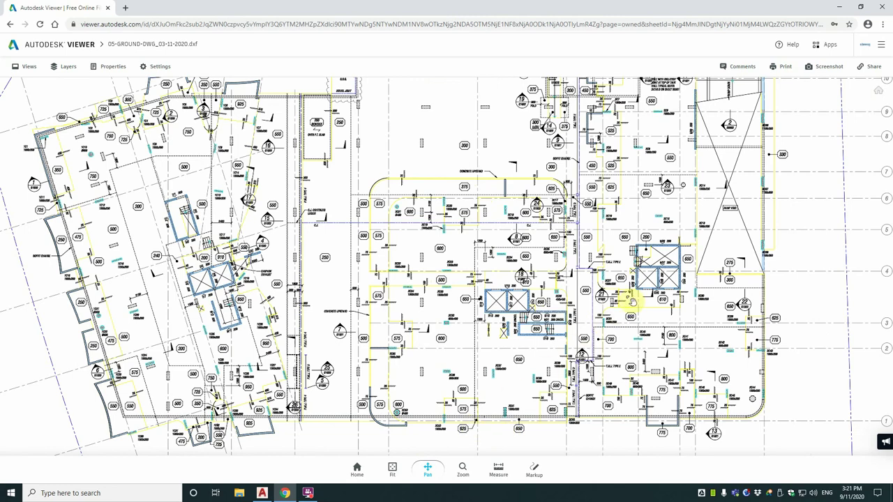
{"action": "scroll", "coordinate": [604, 279], "scroll_direction": "down", "scroll_amount": 5}
{"action": "scroll", "coordinate": [551, 290], "scroll_direction": "up", "scroll_amount": 6}
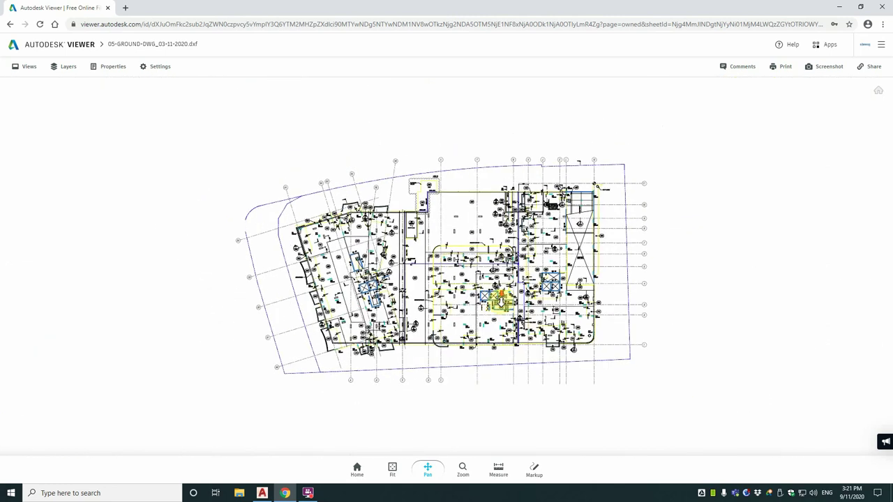
{"action": "scroll", "coordinate": [513, 303], "scroll_direction": "up", "scroll_amount": 3}
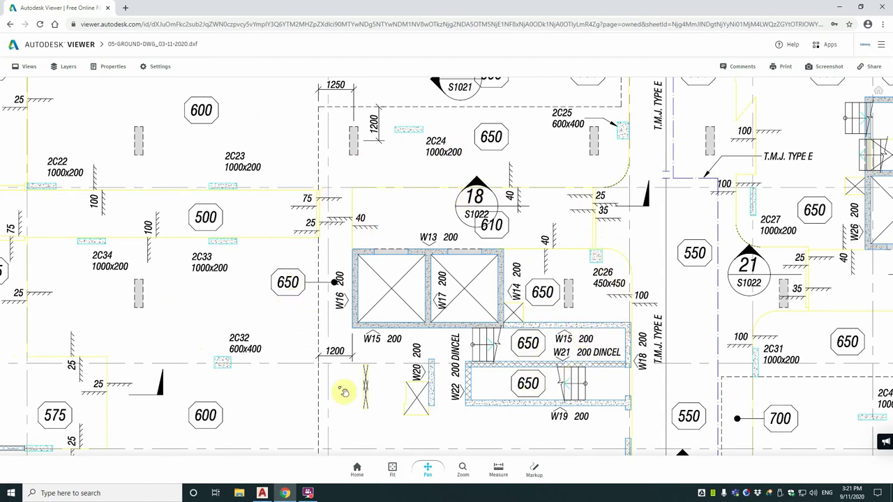
Step: Switch to AutoCAD and examine the same central lift and stair core in the original DWG for comparison
{"action": "left_click", "coordinate": [263, 493]}
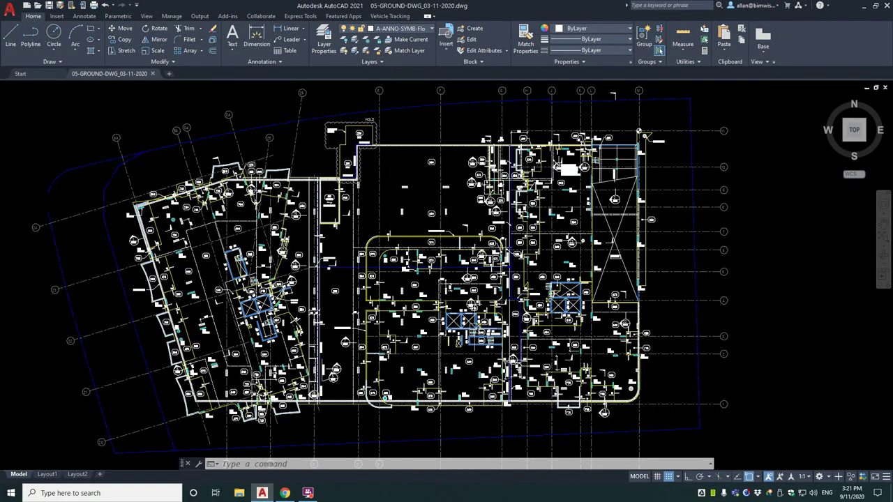
{"action": "scroll", "coordinate": [447, 272], "scroll_direction": "up", "scroll_amount": 5}
{"action": "middle_click_drag", "start_coordinate": [472, 293], "coordinate": [448, 257]}
{"action": "scroll", "coordinate": [468, 348], "scroll_direction": "up", "scroll_amount": 2}
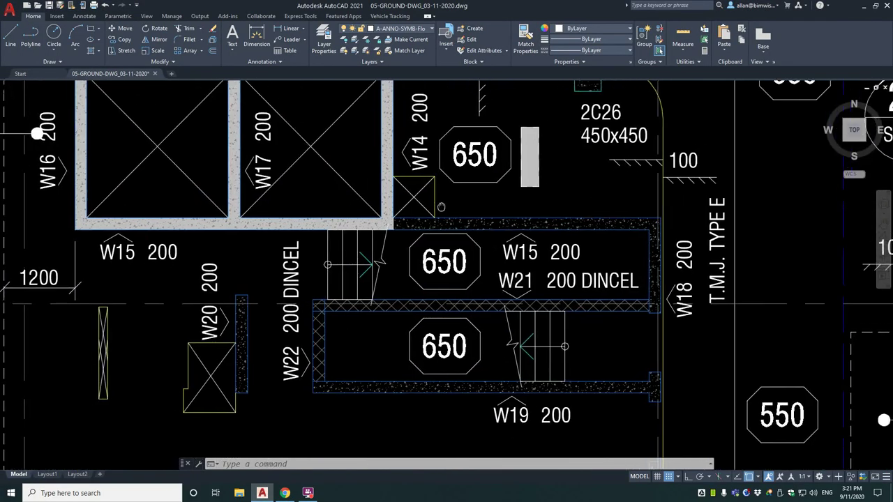
{"action": "scroll", "coordinate": [439, 211], "scroll_direction": "down", "scroll_amount": 4}
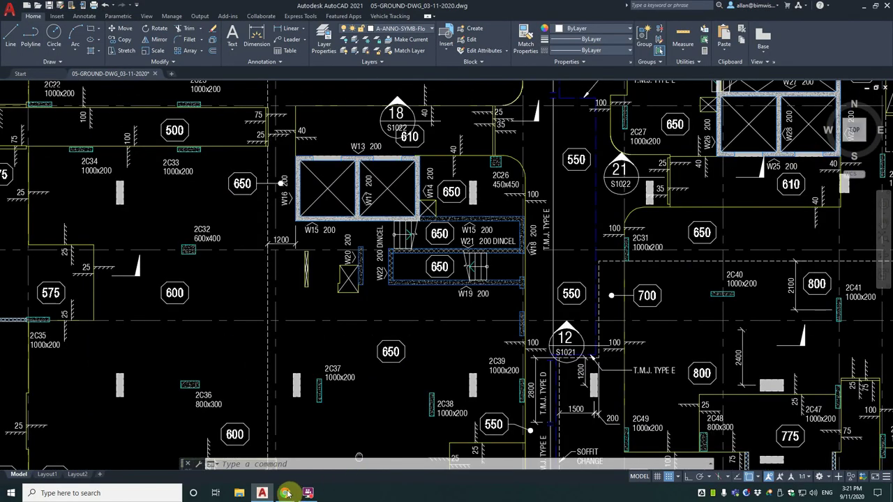